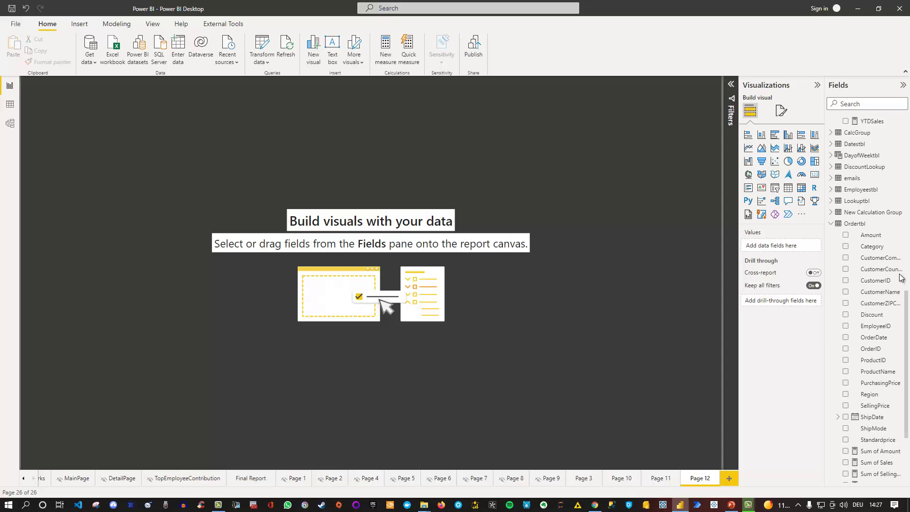
# Add a treemap visual and put Ordertbl's Region field in its Group well.
pyautogui.click(815, 163)
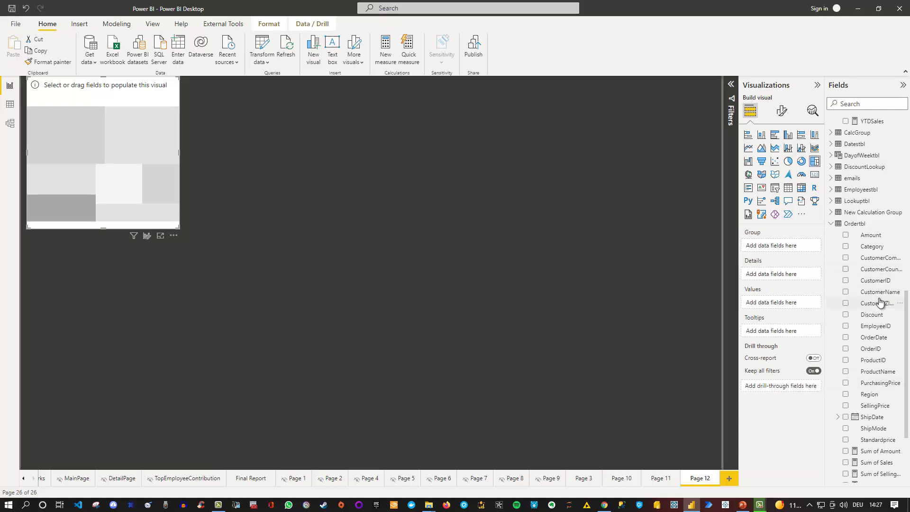
pyautogui.scroll(-3, 879, 302)
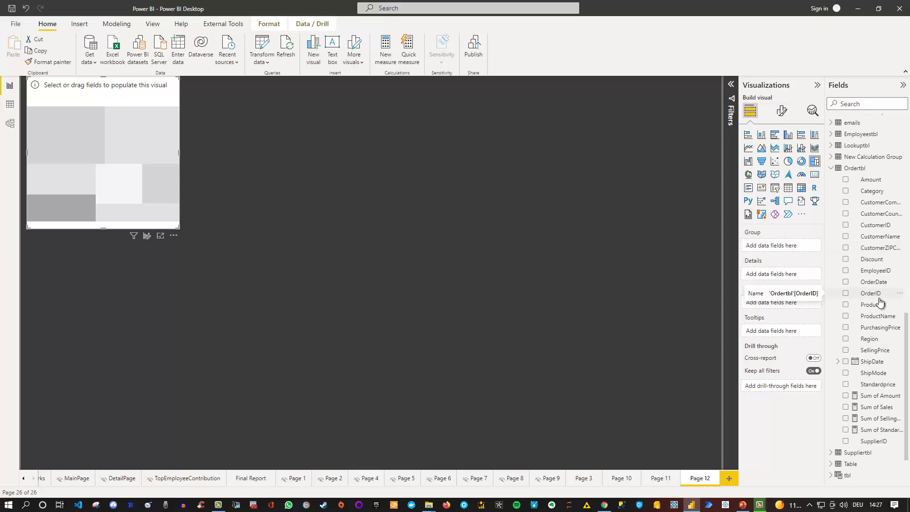
pyautogui.click(845, 339)
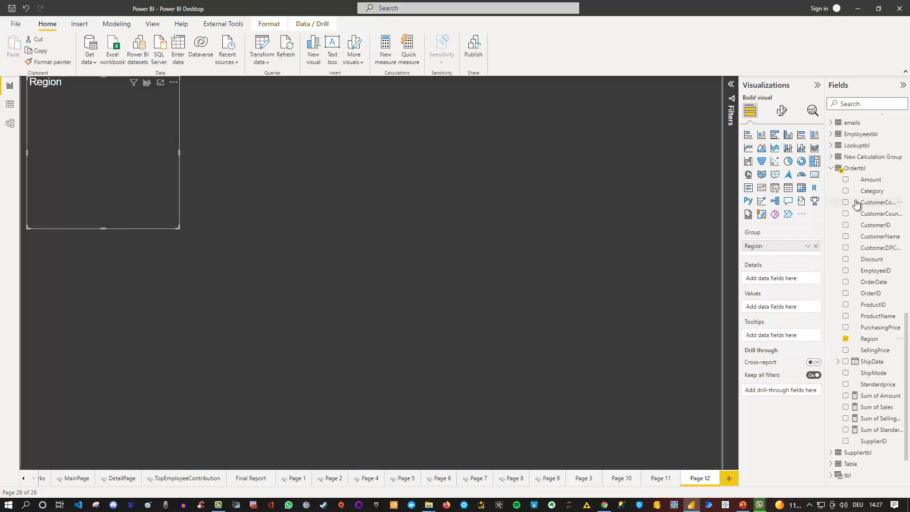
pyautogui.scroll(6, 855, 203)
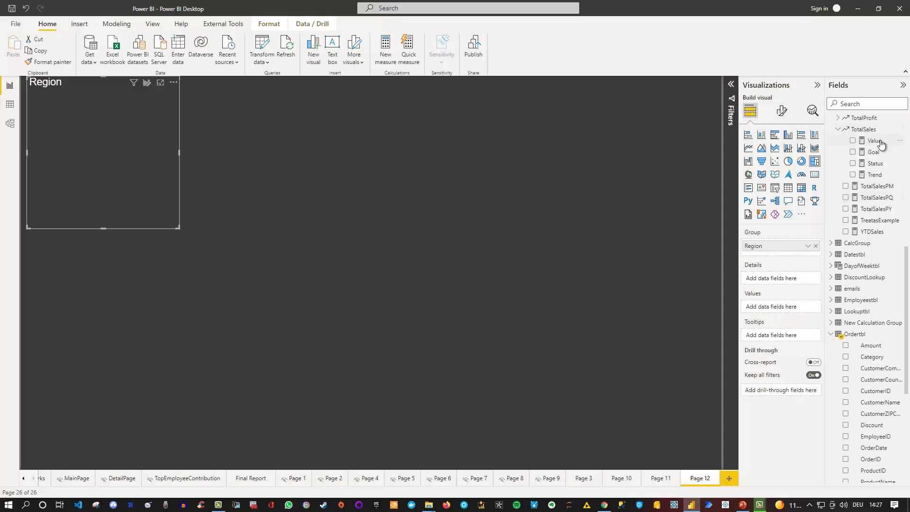
# Add TotalSales as treemap values, giving Europe and America tiles, and enlarge the visual.
pyautogui.moveTo(875, 145); pyautogui.dragTo(777, 308)
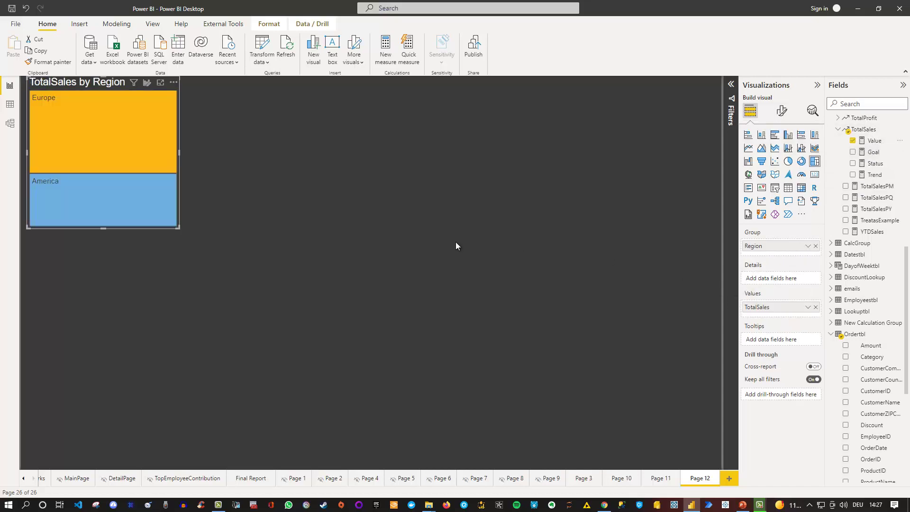
pyautogui.moveTo(221, 265); pyautogui.dragTo(240, 290)
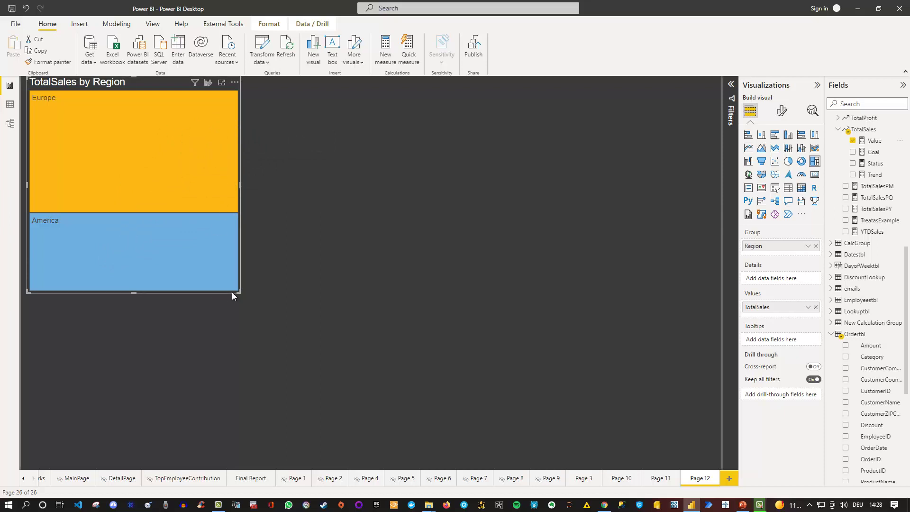
pyautogui.moveTo(229, 286)
pyautogui.scroll(7, 867, 142)
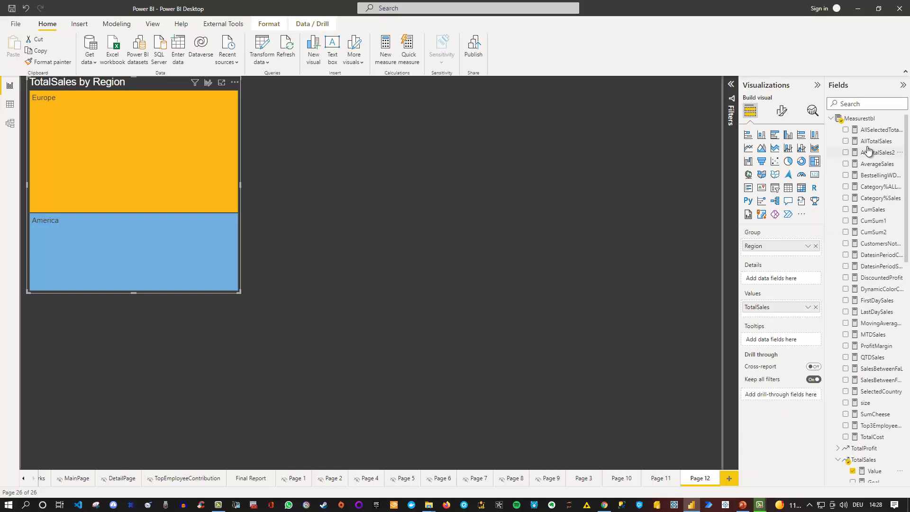
# Add a new measure to Measuretbl defined as 'dummy = 1'.
pyautogui.rightClick(866, 122)
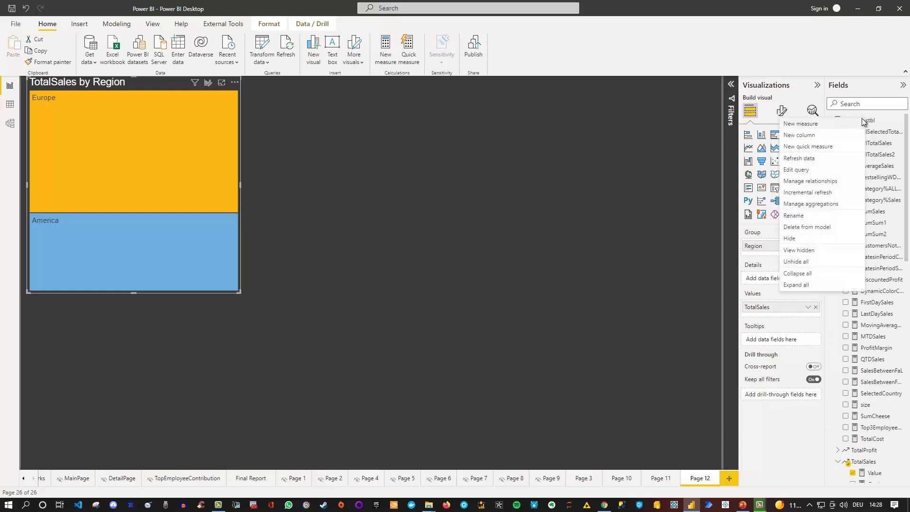
pyautogui.click(827, 127)
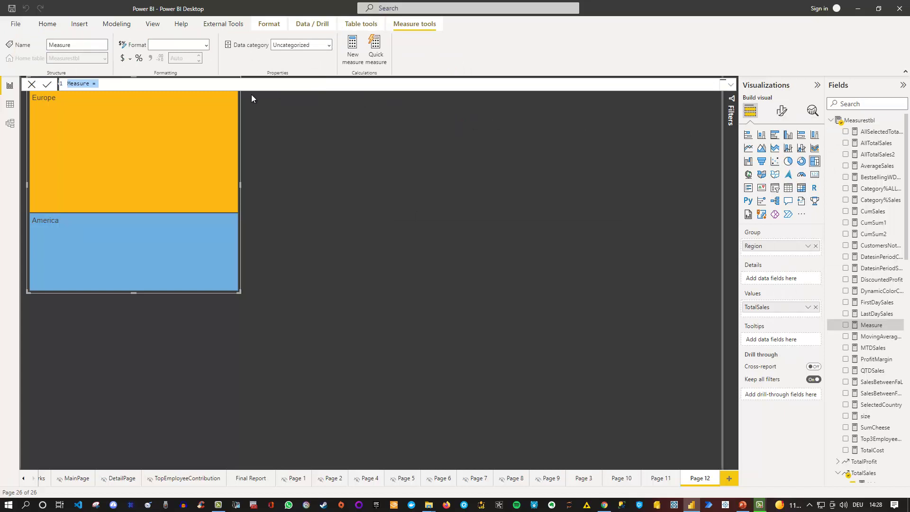
pyautogui.scroll(4, 234, 93)
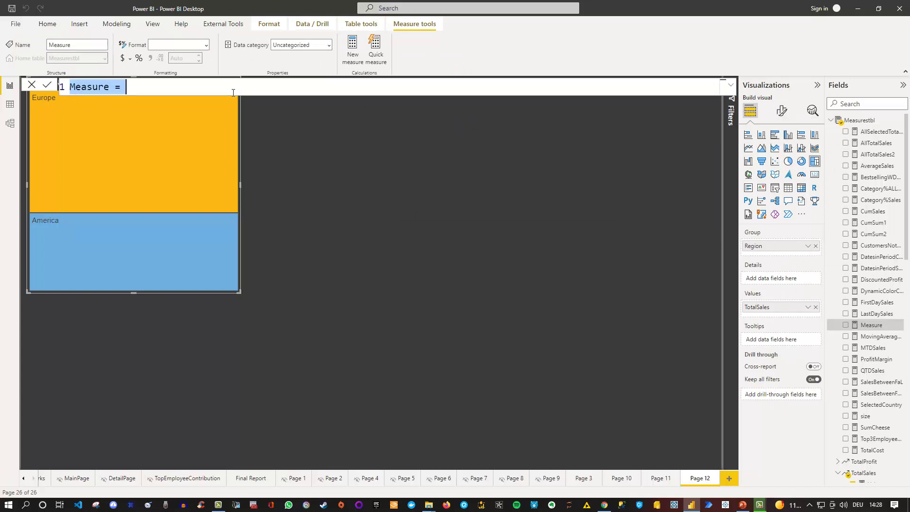
pyautogui.scroll(5, 234, 92)
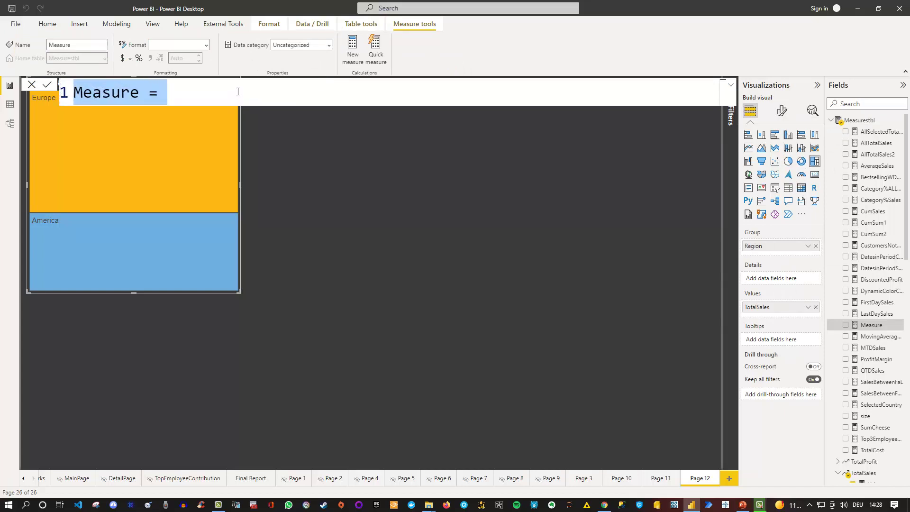
pyautogui.write('dummy =')
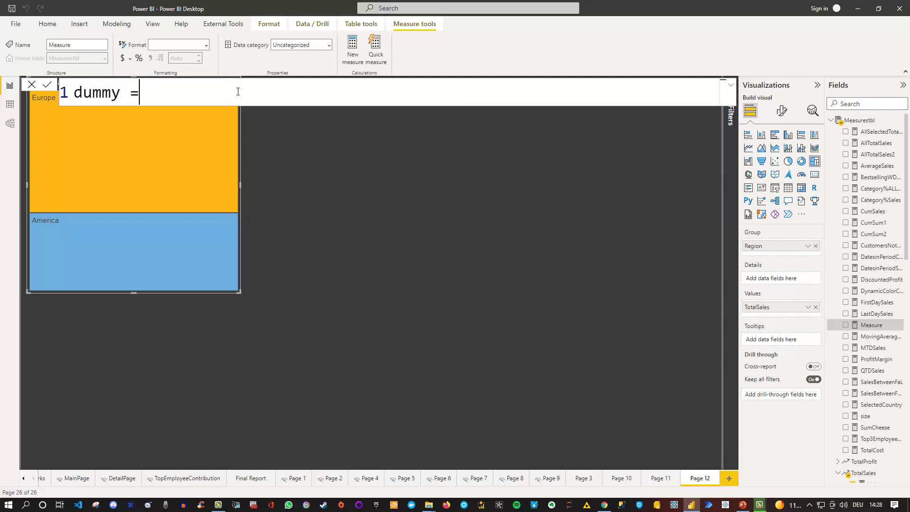
pyautogui.write(' 1')
pyautogui.press('Return')
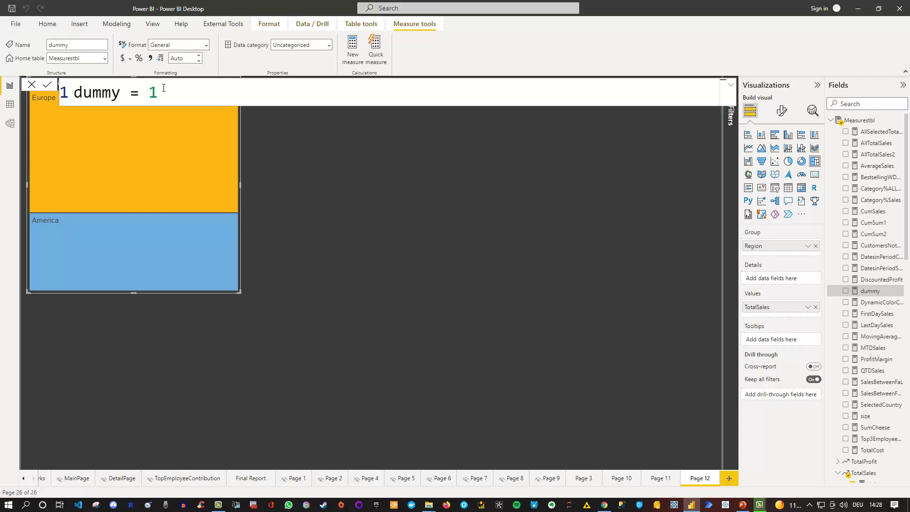
# Replace TotalSales with the dummy measure in the treemap's Values, making America and Europe equal.
pyautogui.click(384, 169)
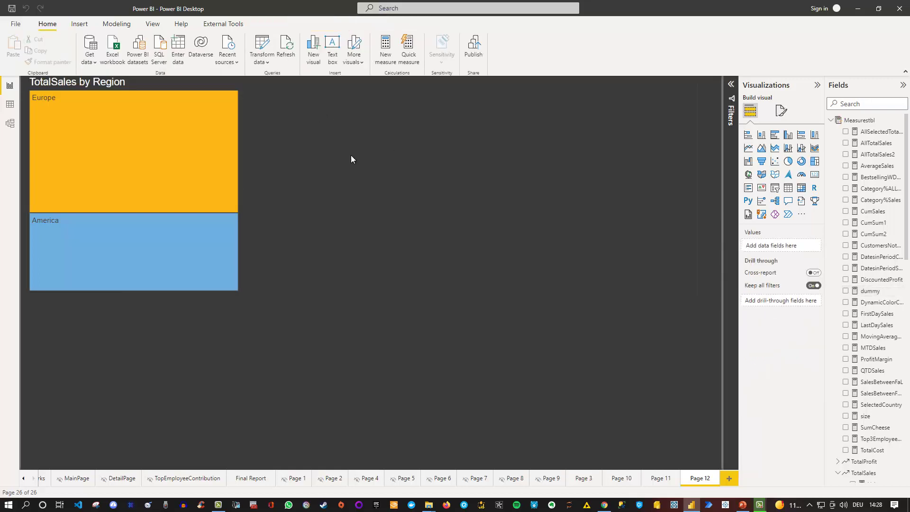
pyautogui.click(180, 84)
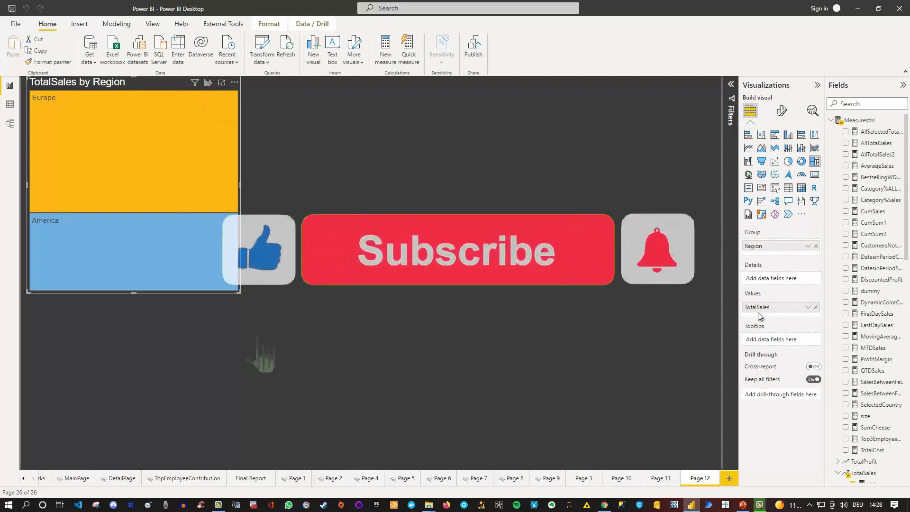
pyautogui.moveTo(868, 291); pyautogui.dragTo(794, 304)
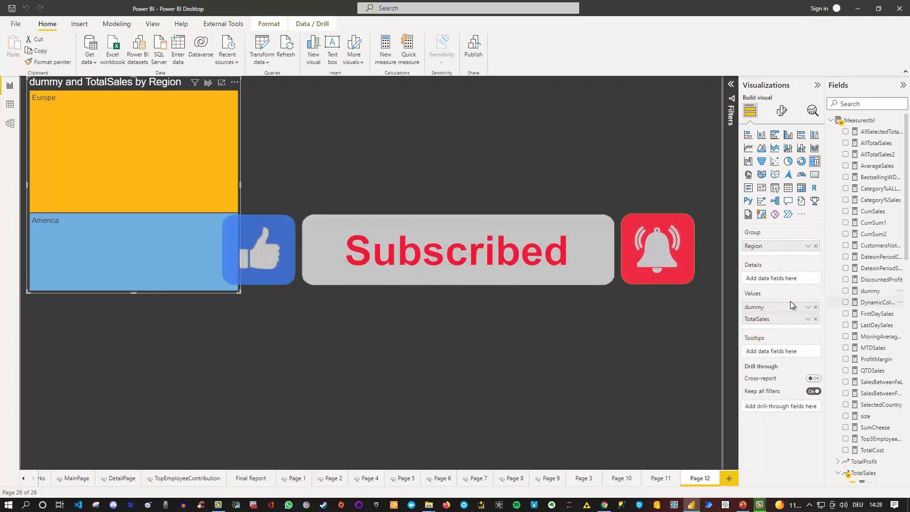
pyautogui.click(815, 319)
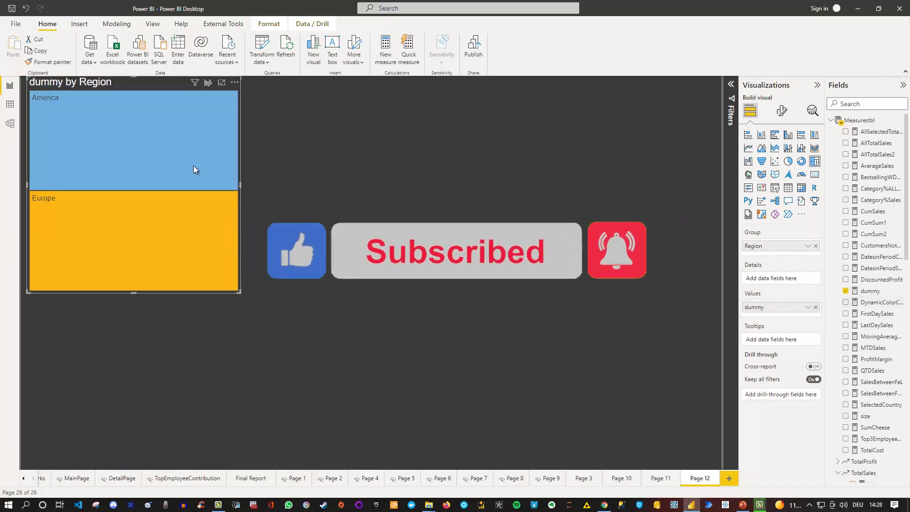
pyautogui.moveTo(73, 114)
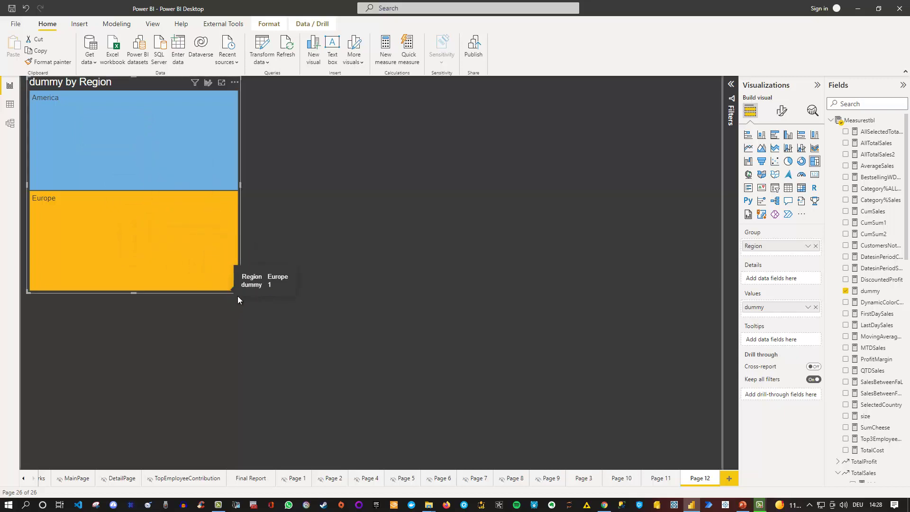
# Resize the dummy by Region treemap to a small box and place it top centre.
pyautogui.moveTo(239, 292); pyautogui.dragTo(84, 138)
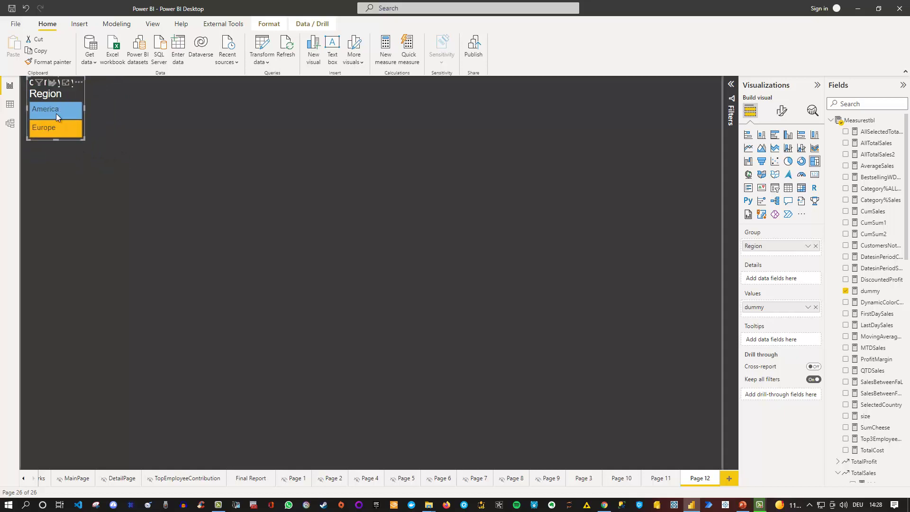
pyautogui.moveTo(47, 94); pyautogui.dragTo(463, 119)
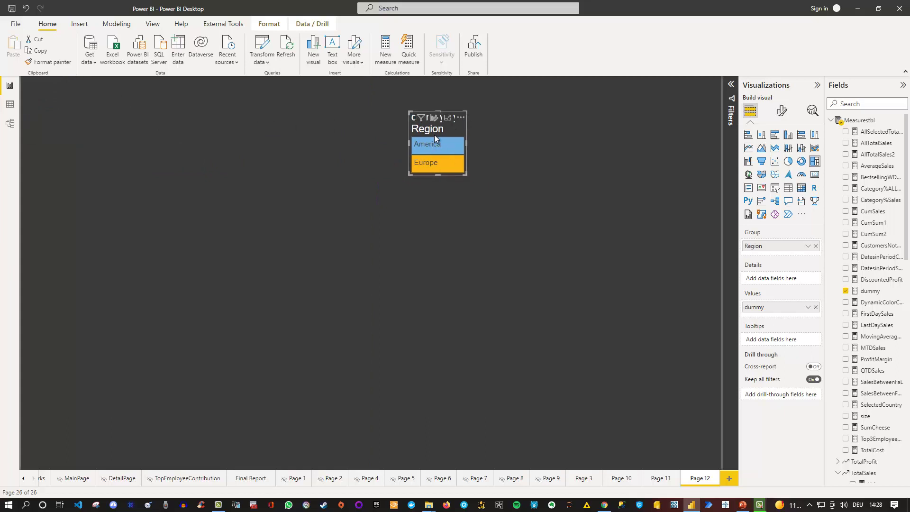
# Turn off the treemap's title in the General format settings.
pyautogui.click(777, 113)
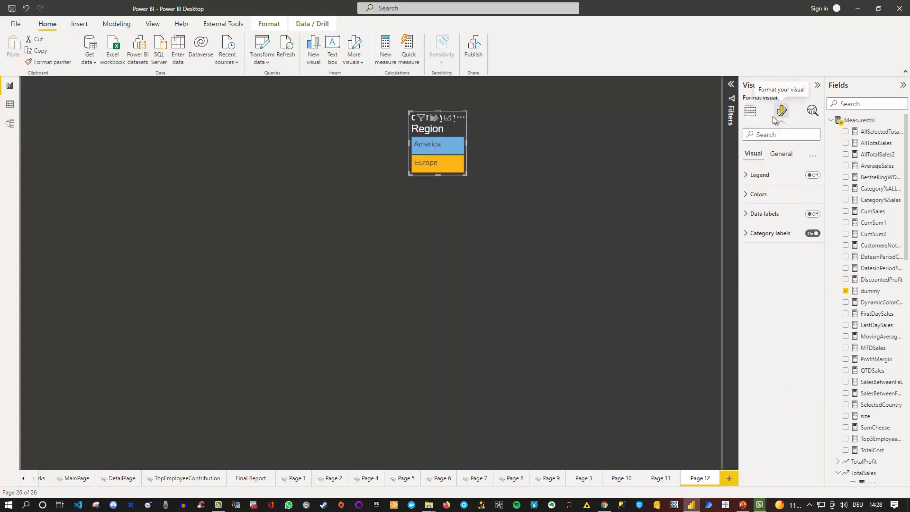
pyautogui.click(783, 154)
pyautogui.click(814, 196)
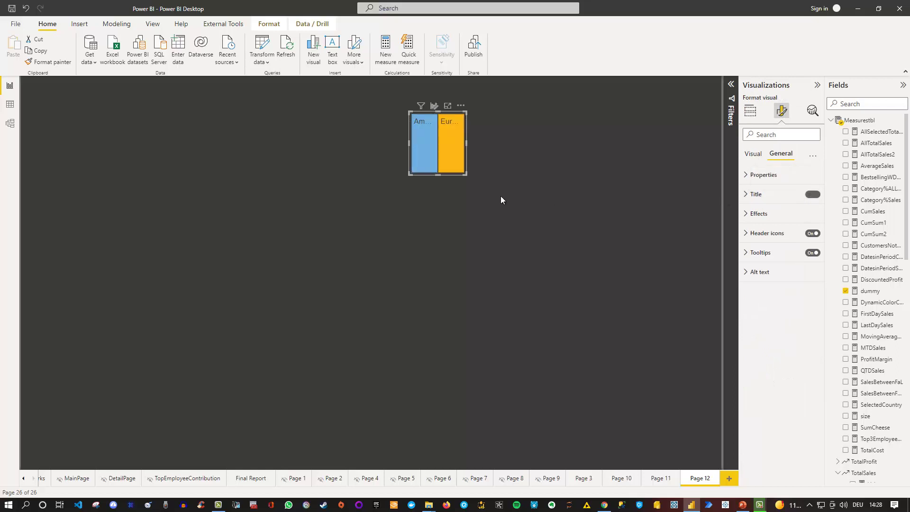
# Resize the treemap so America and Europe stack, and move it to the top-left.
pyautogui.moveTo(463, 171); pyautogui.dragTo(467, 154)
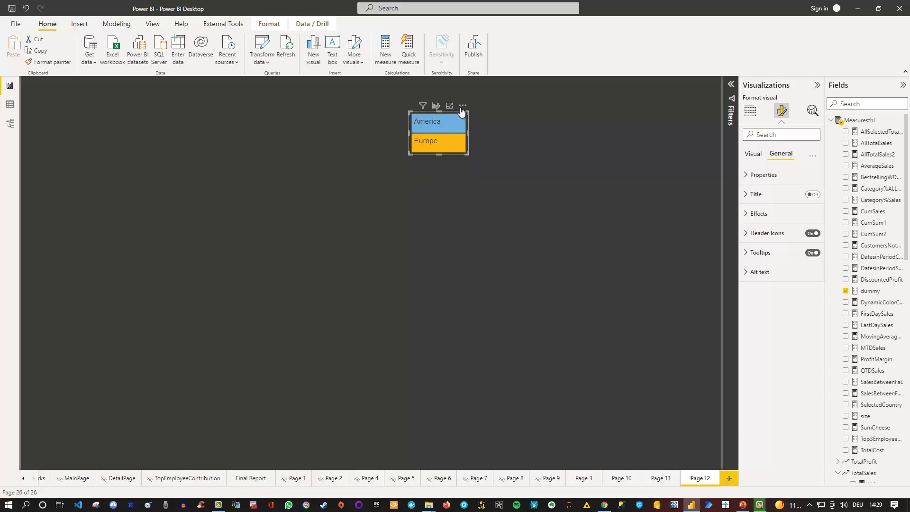
pyautogui.moveTo(447, 108); pyautogui.dragTo(122, 126)
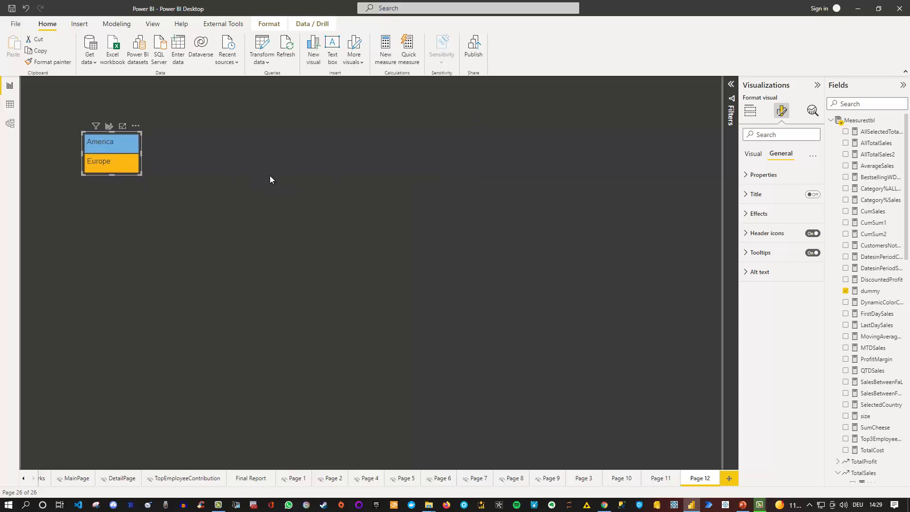
pyautogui.click(595, 160)
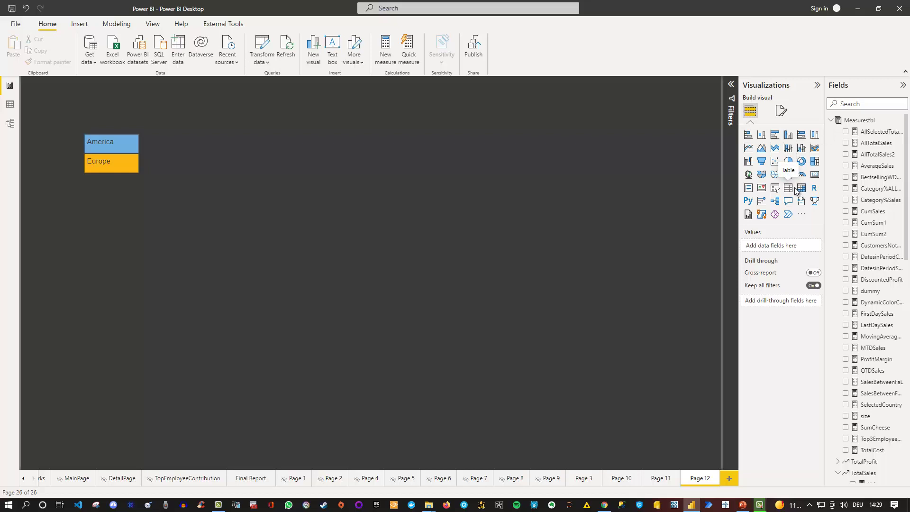
# Add a TotalSales by CustomerCountry bar chart, enlarge it, and move it beside the tiles.
pyautogui.click(777, 137)
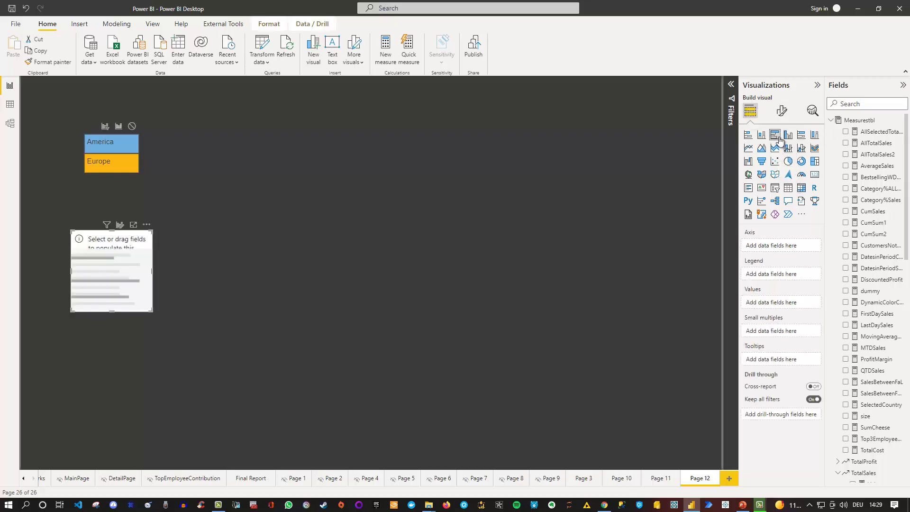
pyautogui.scroll(-5, 861, 265)
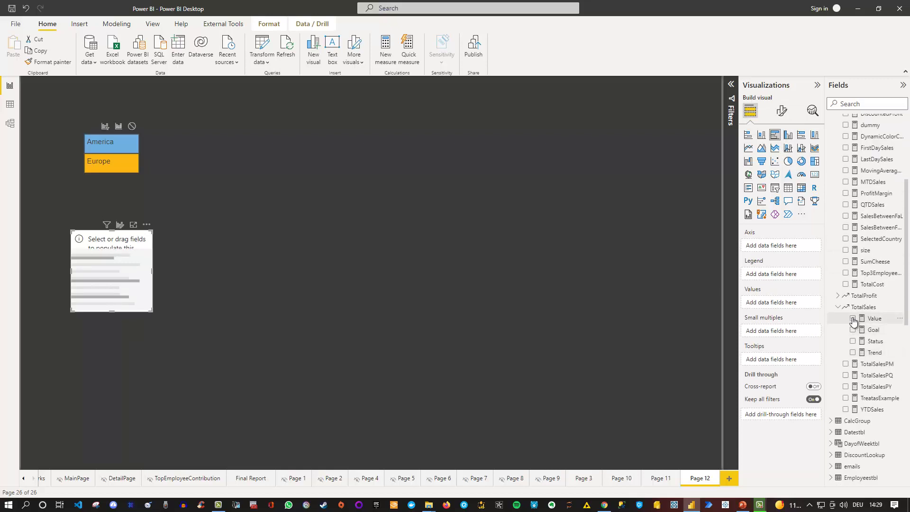
pyautogui.click(853, 319)
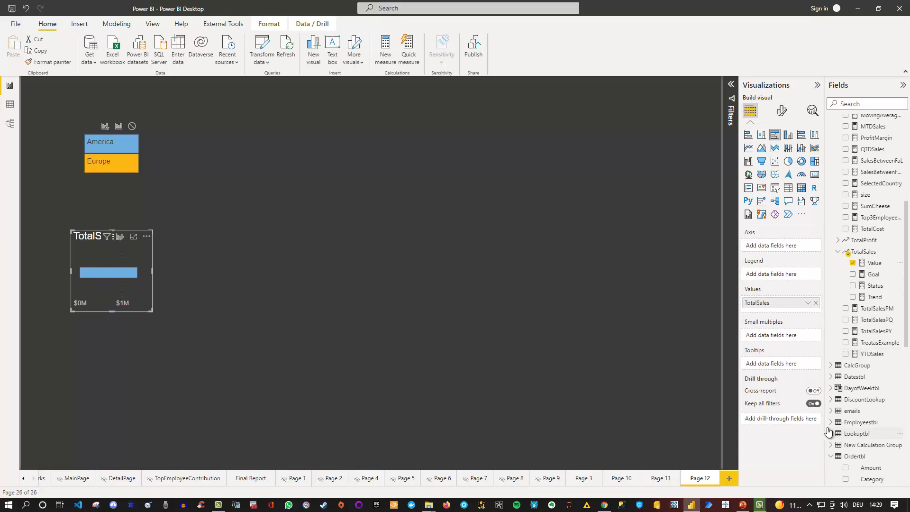
pyautogui.scroll(-3, 876, 403)
pyautogui.scroll(-2, 880, 404)
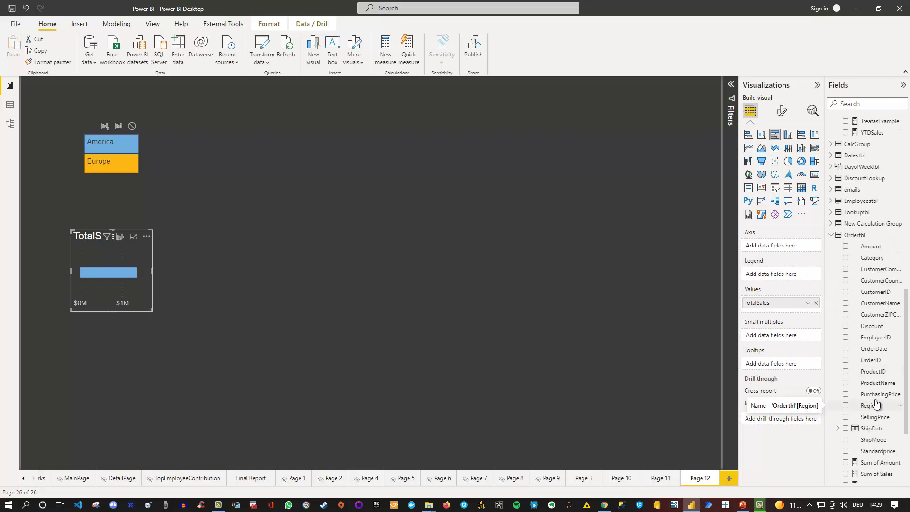
pyautogui.click(846, 282)
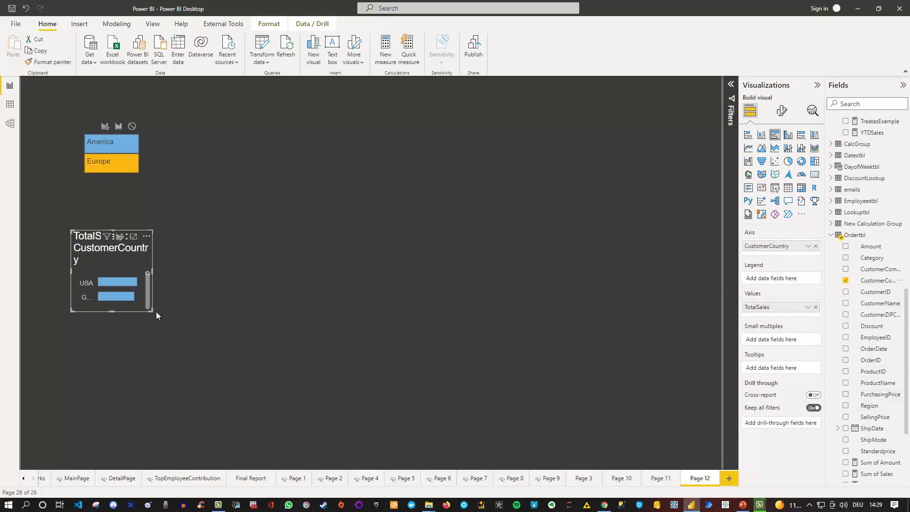
pyautogui.moveTo(152, 313); pyautogui.dragTo(244, 418)
pyautogui.moveTo(177, 236); pyautogui.dragTo(270, 127)
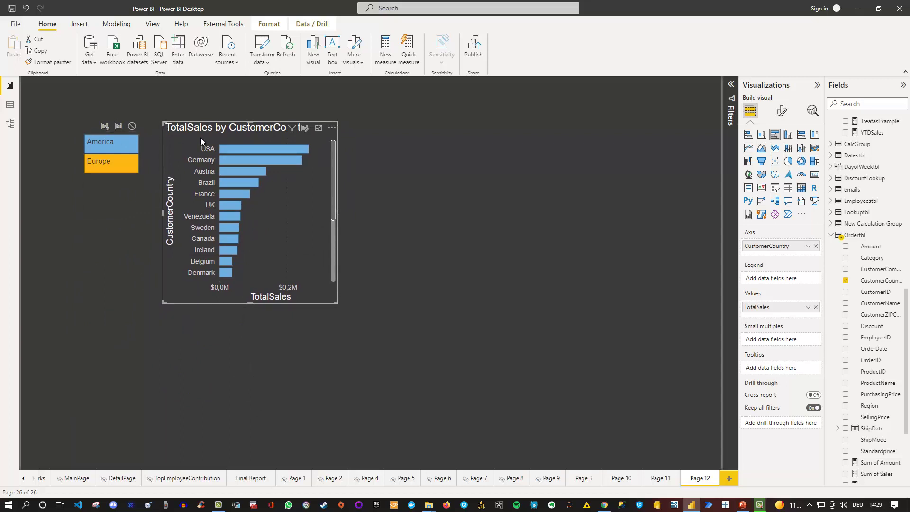
# Check the tiles' Edit interactions setting so they filter the bar chart, then exit.
pyautogui.click(99, 135)
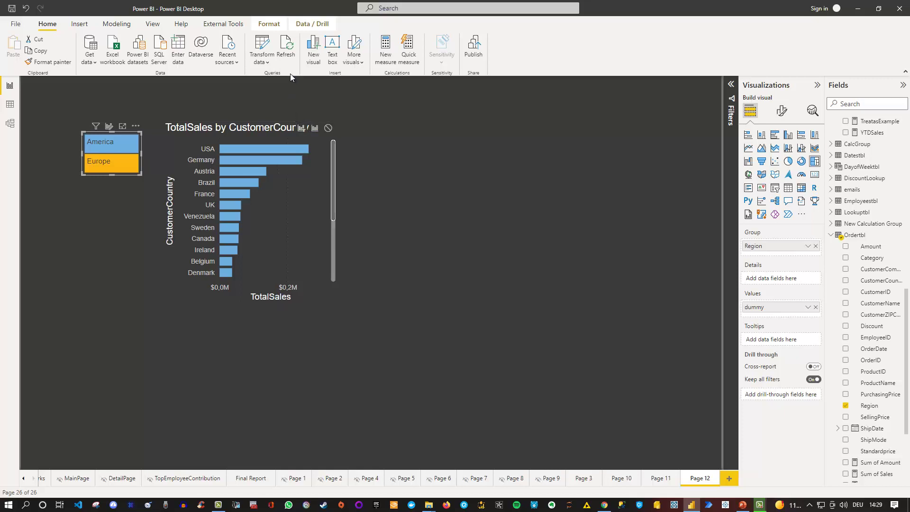
pyautogui.click(277, 26)
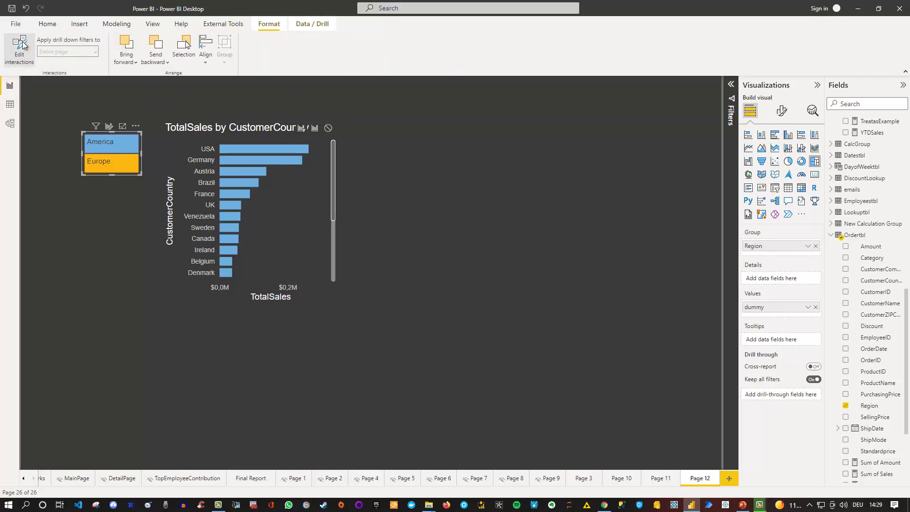
pyautogui.click(27, 55)
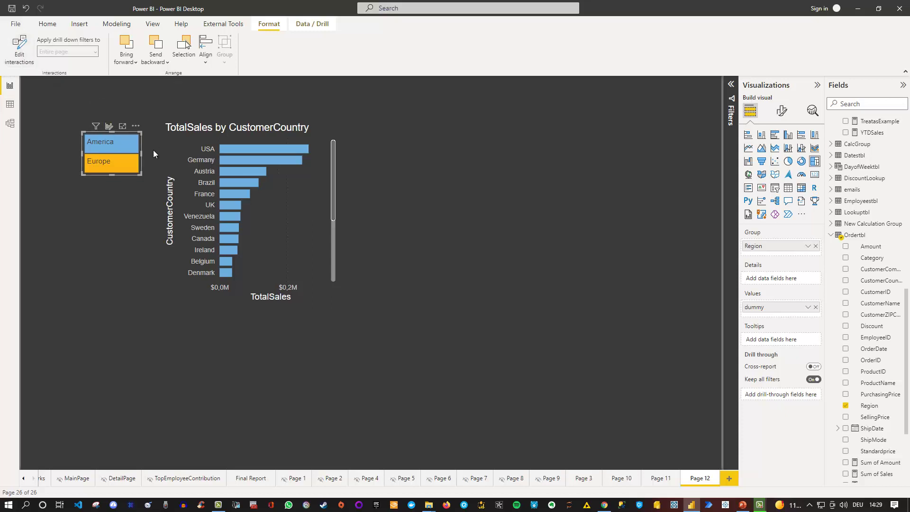
pyautogui.click(101, 224)
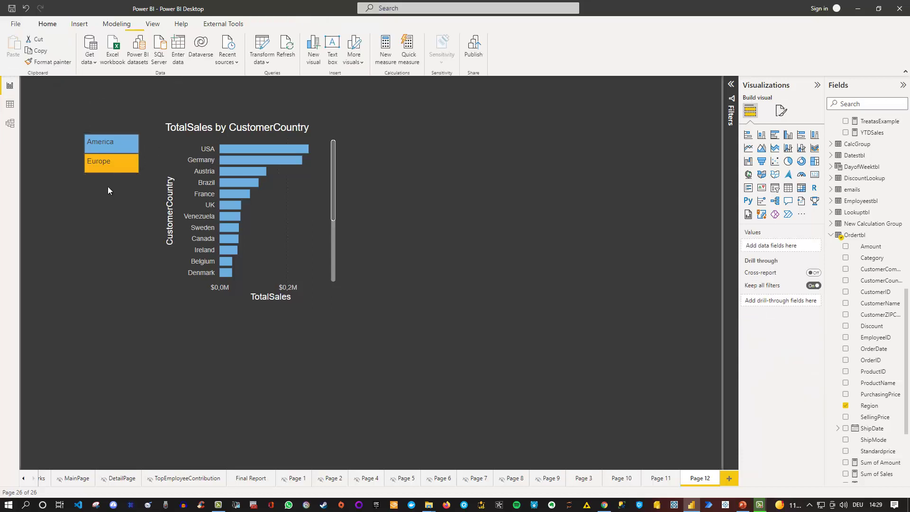
pyautogui.click(121, 142)
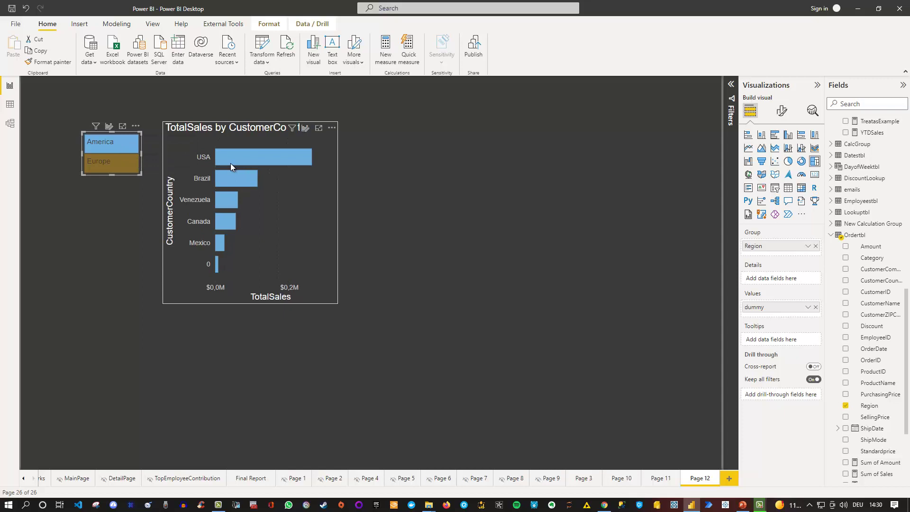
pyautogui.click(106, 164)
pyautogui.click(117, 207)
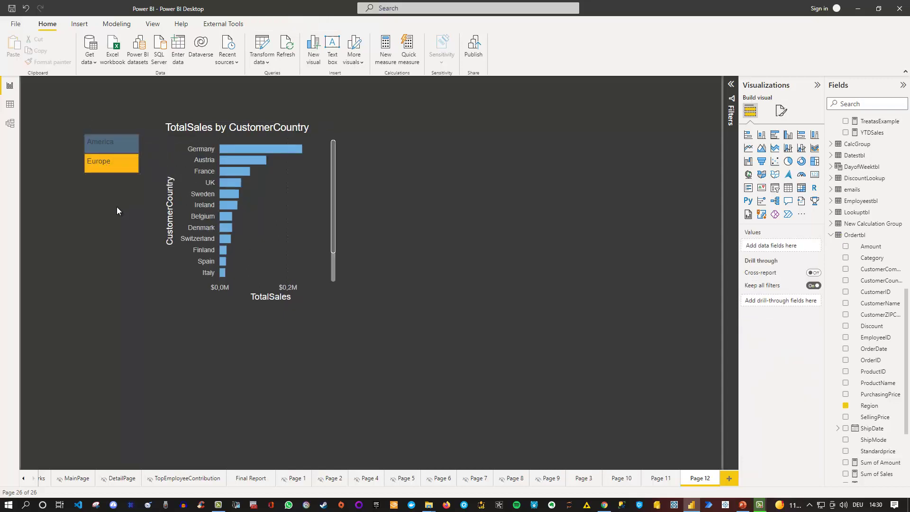
pyautogui.click(121, 160)
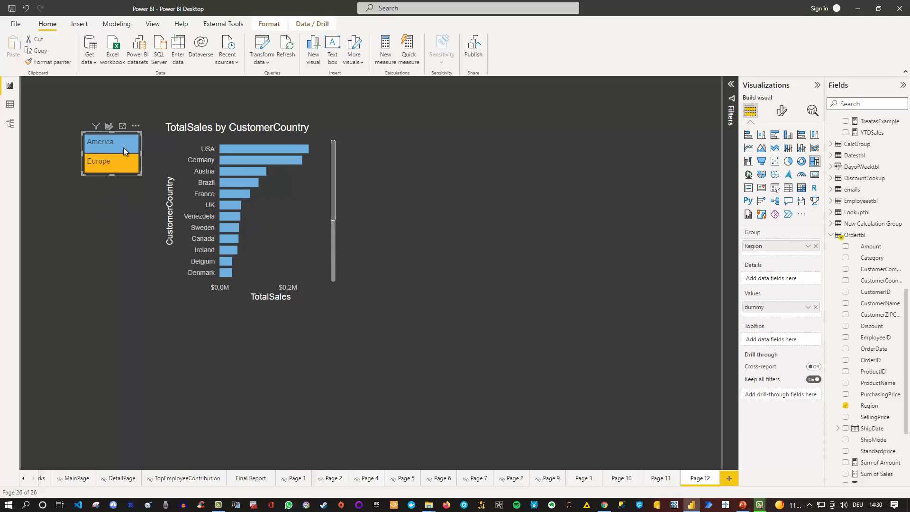
# Reshape the America/Europe tiles into a narrow column reaching the chart's bottom.
pyautogui.moveTo(124, 150)
pyautogui.moveTo(86, 154); pyautogui.dragTo(152, 120)
pyautogui.moveTo(135, 165); pyautogui.dragTo(167, 304)
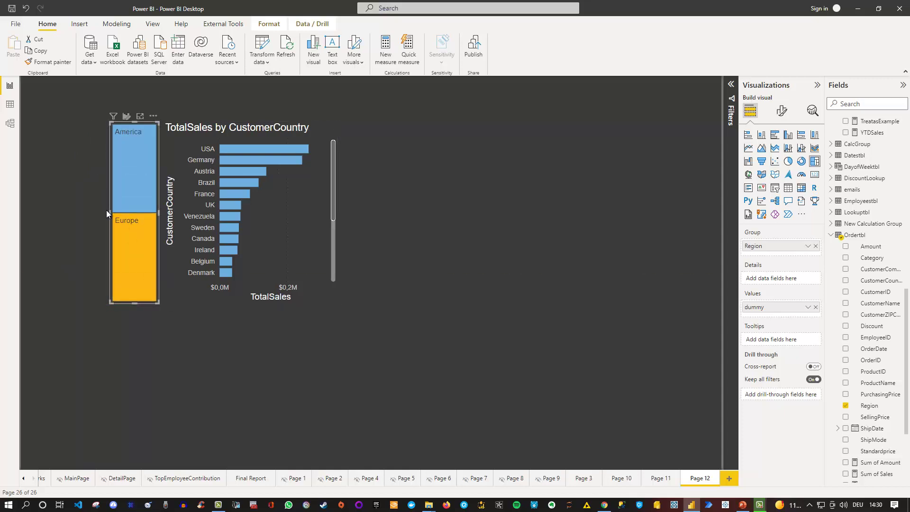
pyautogui.moveTo(111, 212); pyautogui.dragTo(122, 210)
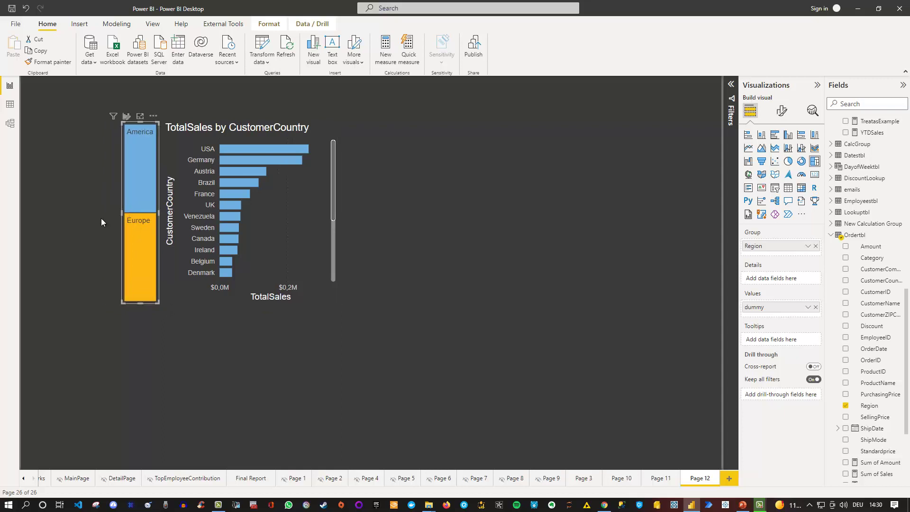
pyautogui.click(69, 344)
# Test the slicer by filtering the chart to America, then clear the filter.
pyautogui.moveTo(213, 223); pyautogui.dragTo(373, 102)
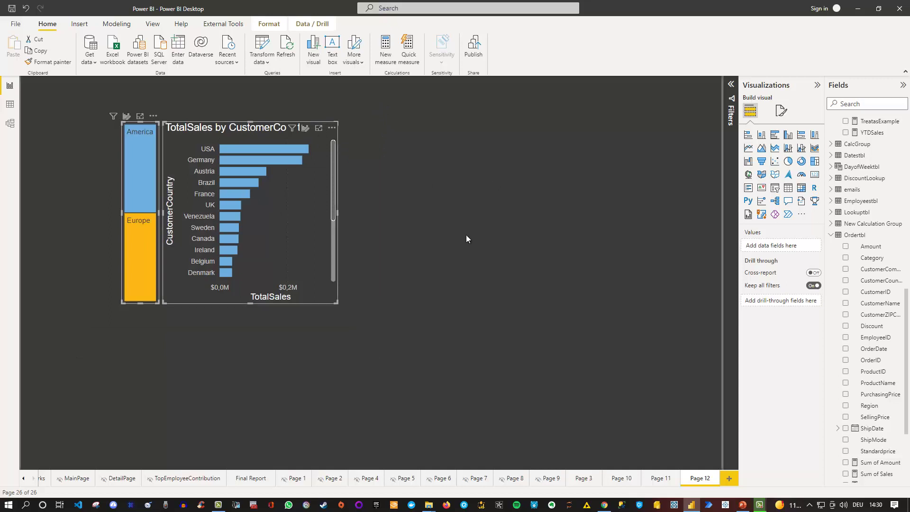
pyautogui.click(467, 203)
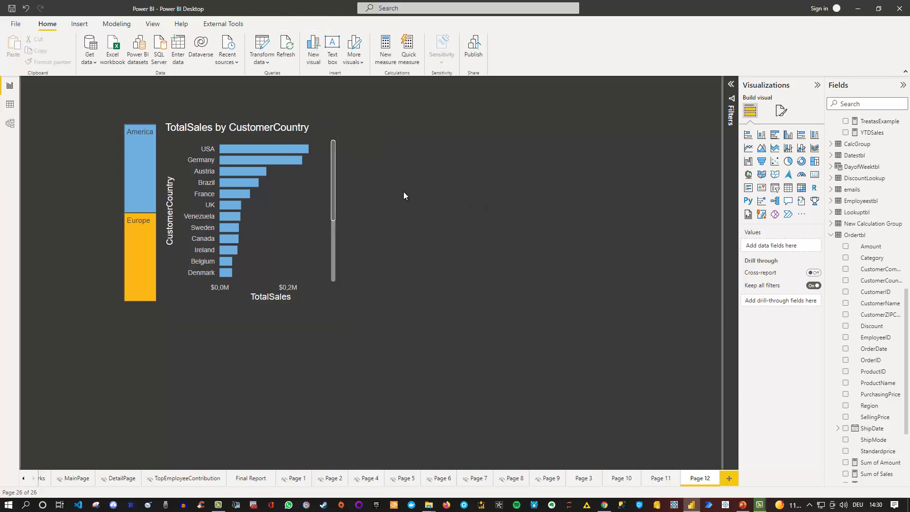
pyautogui.click(135, 183)
pyautogui.click(150, 301)
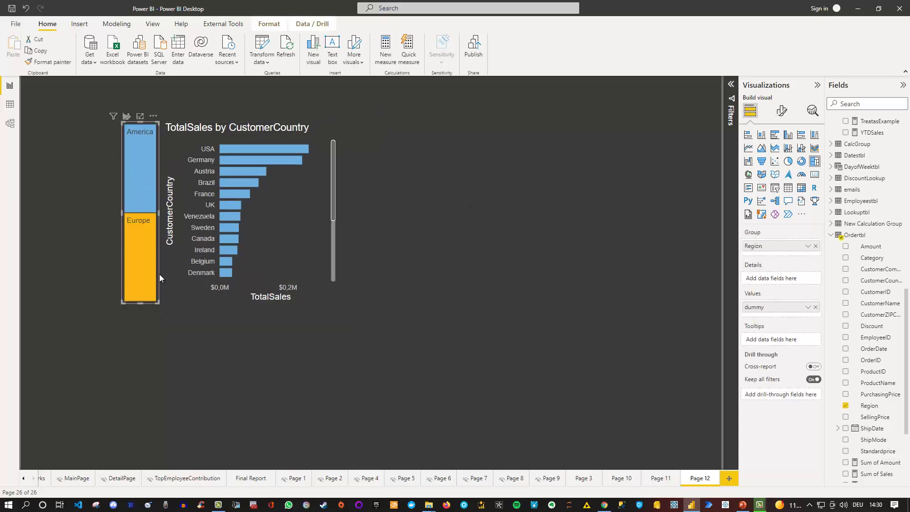
# Resize the tiles into a short strip and align it under the chart at equal width.
pyautogui.moveTo(156, 297); pyautogui.dragTo(334, 143)
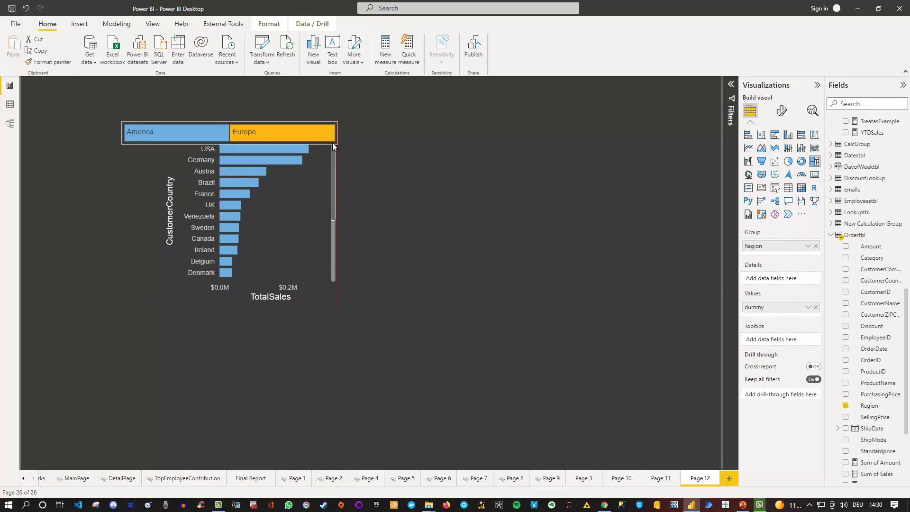
pyautogui.moveTo(266, 118); pyautogui.dragTo(275, 84)
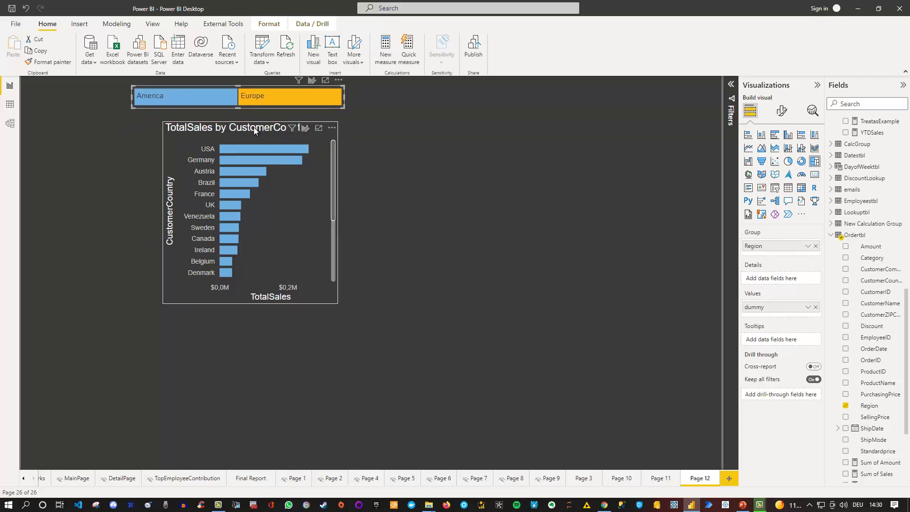
pyautogui.moveTo(127, 99); pyautogui.dragTo(167, 100)
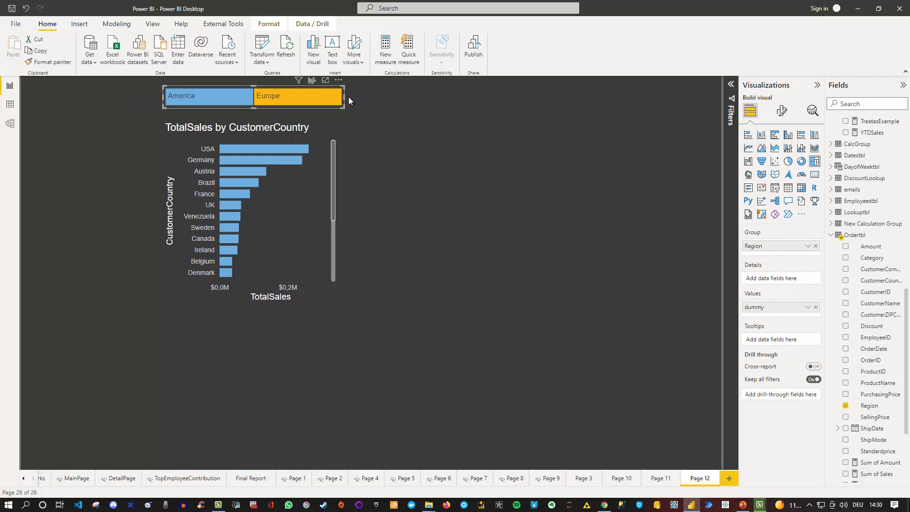
pyautogui.moveTo(339, 96); pyautogui.dragTo(333, 305)
pyautogui.click(431, 270)
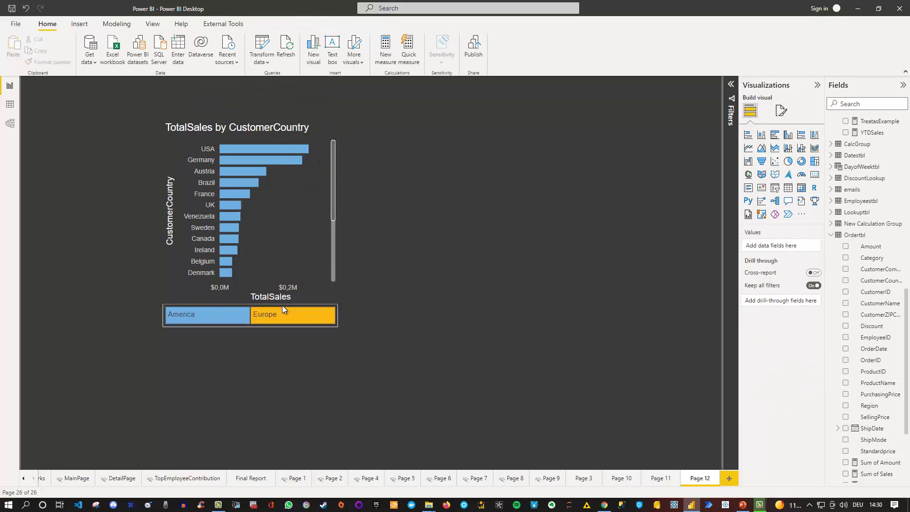
pyautogui.click(303, 319)
pyautogui.click(211, 320)
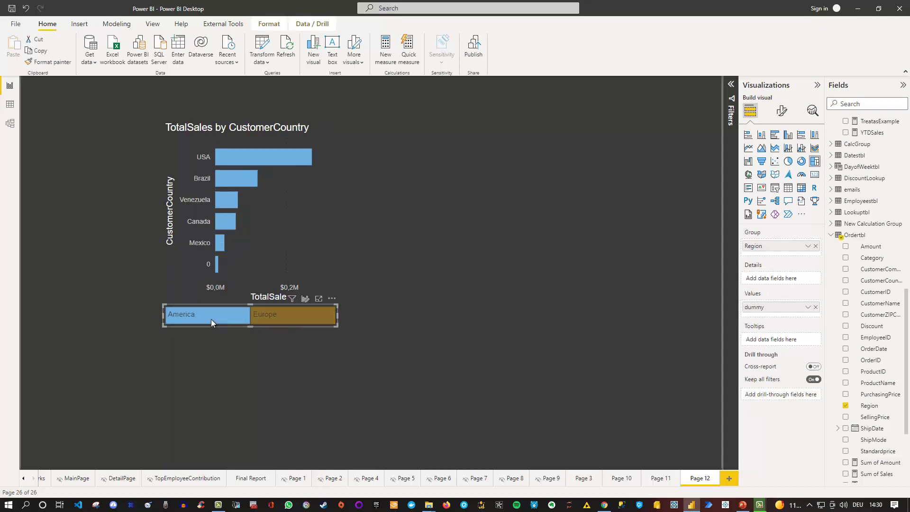
pyautogui.click(211, 319)
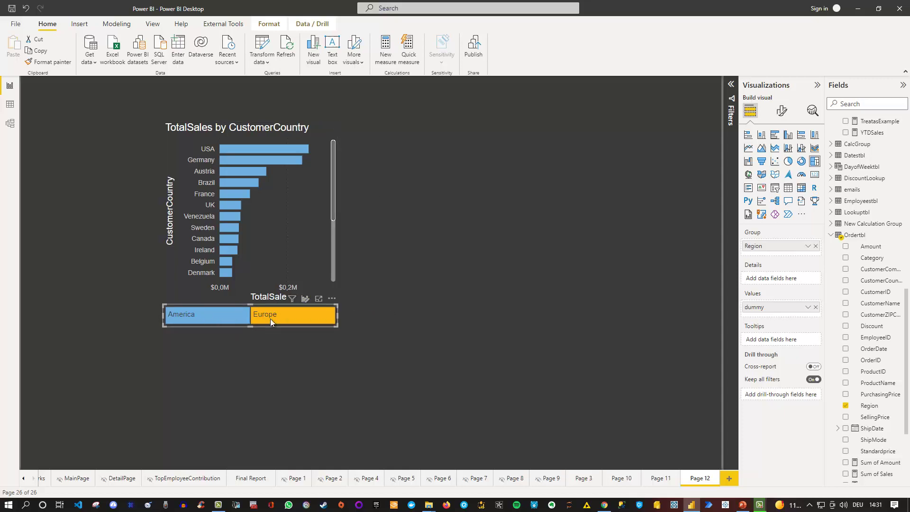
pyautogui.click(782, 110)
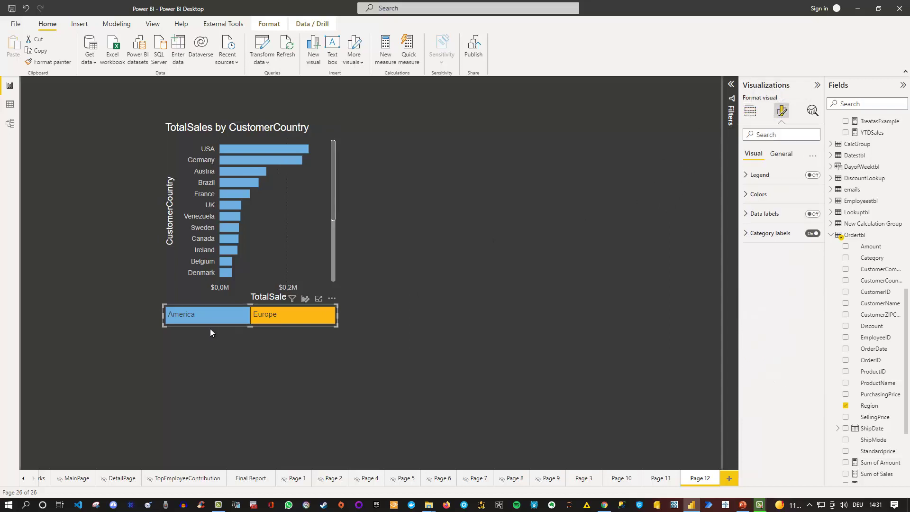
pyautogui.click(753, 194)
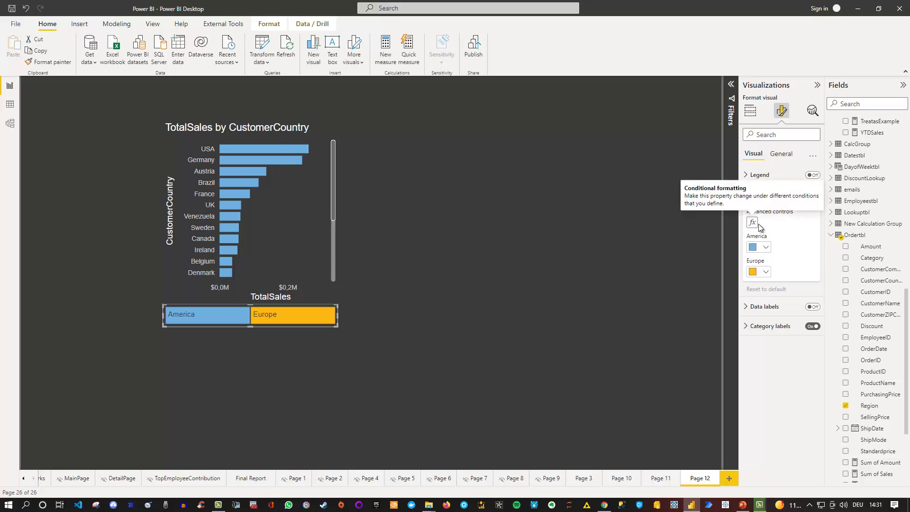
pyautogui.click(505, 263)
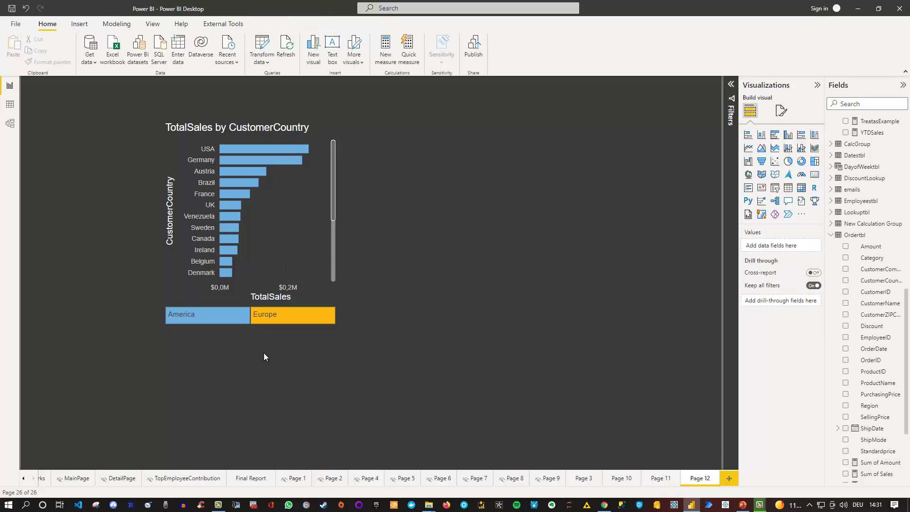